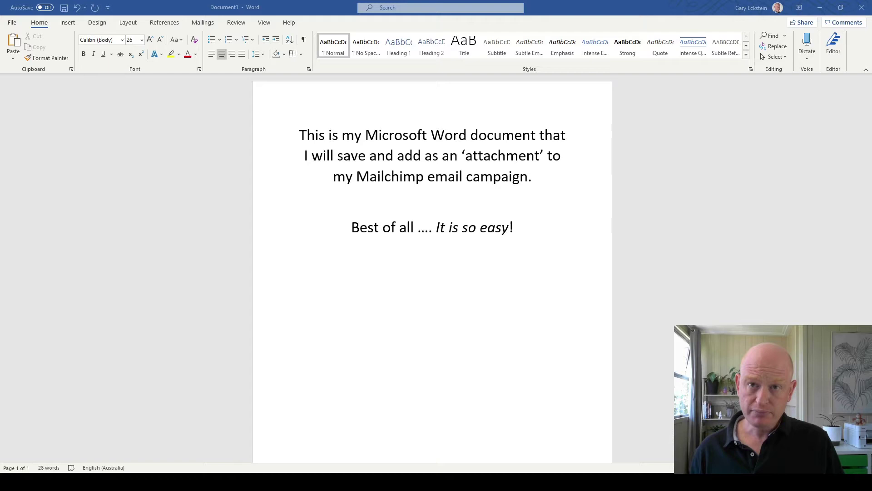
- Export the Word document as a PDF through File > Export > Create PDF/XPS
left_click(16, 23)
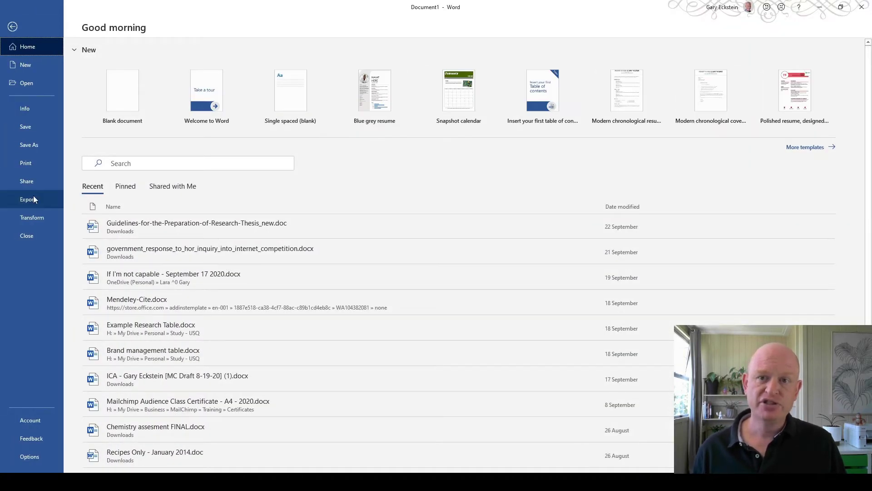
left_click(30, 201)
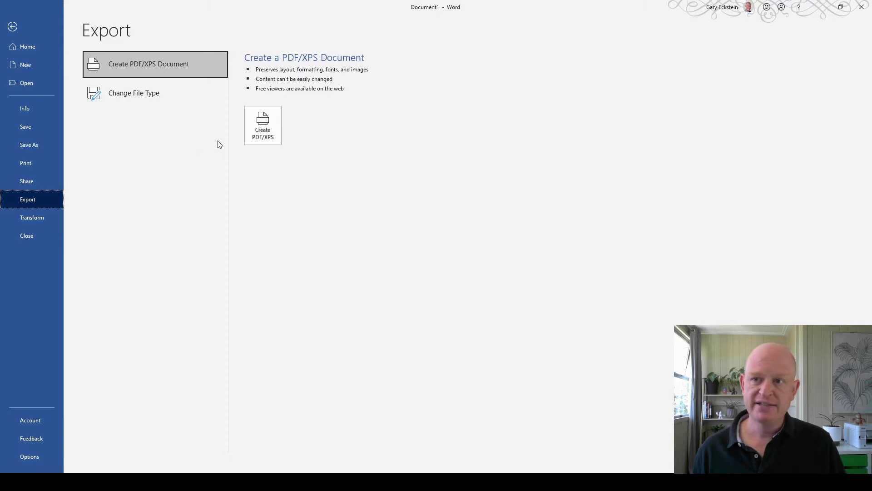
left_click(262, 125)
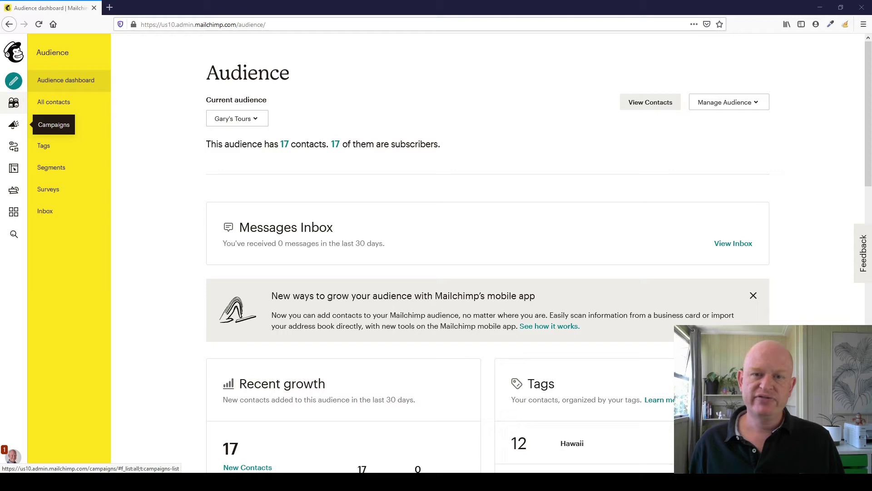
- Open Mailchimp's All campaigns list, which includes the TEST and DEMO drafts
left_click(14, 125)
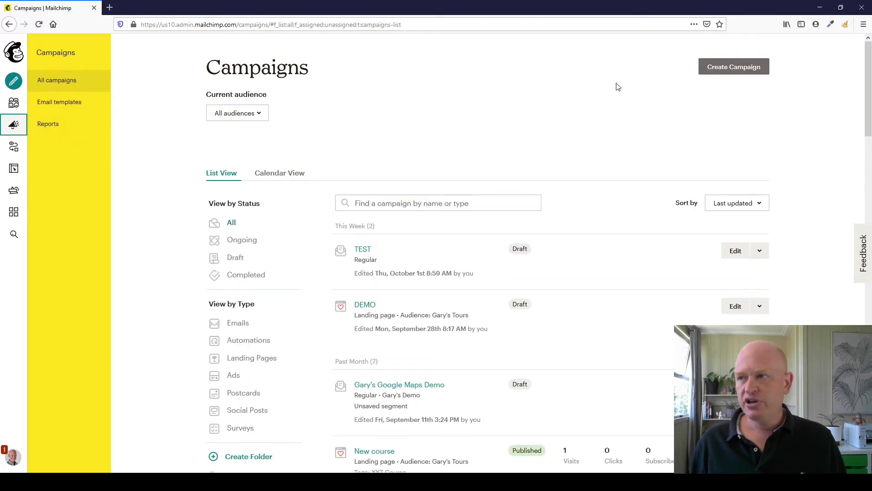
- Create a regular email campaign named 'PDF DEMO' and begin its setup
left_click(718, 76)
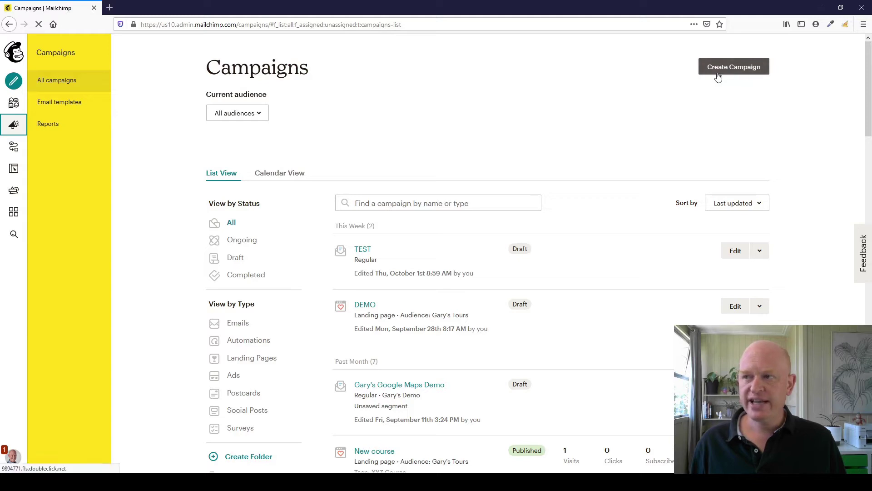
left_click(721, 72)
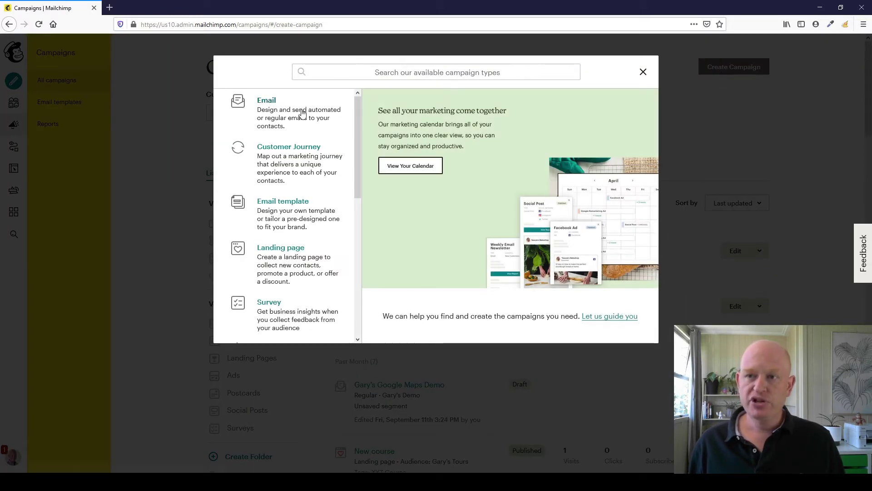
left_click(271, 113)
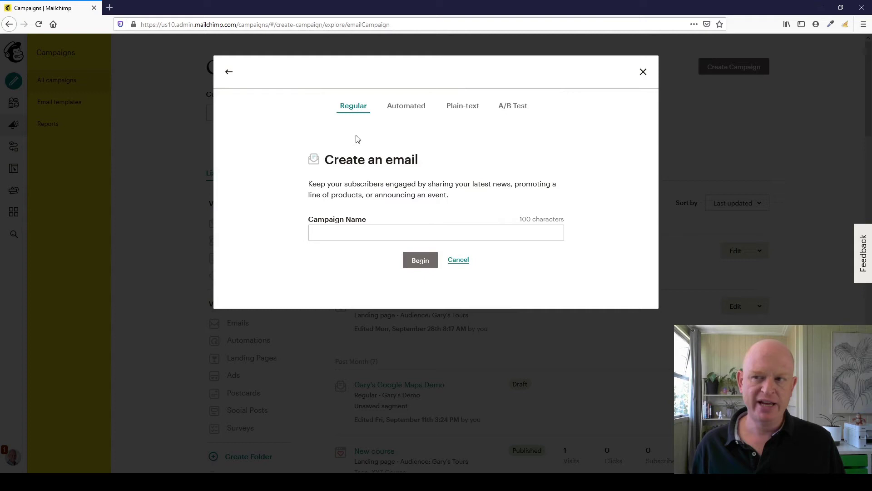
left_click(391, 237)
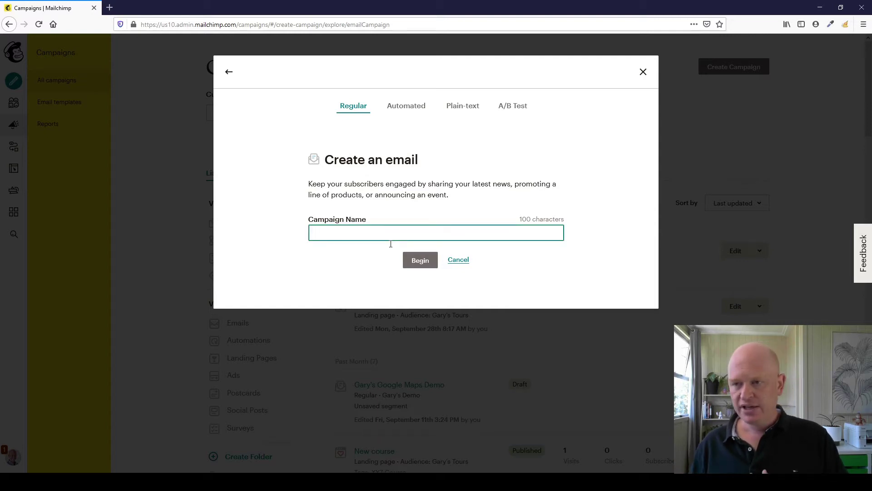
type("PDF DEMO")
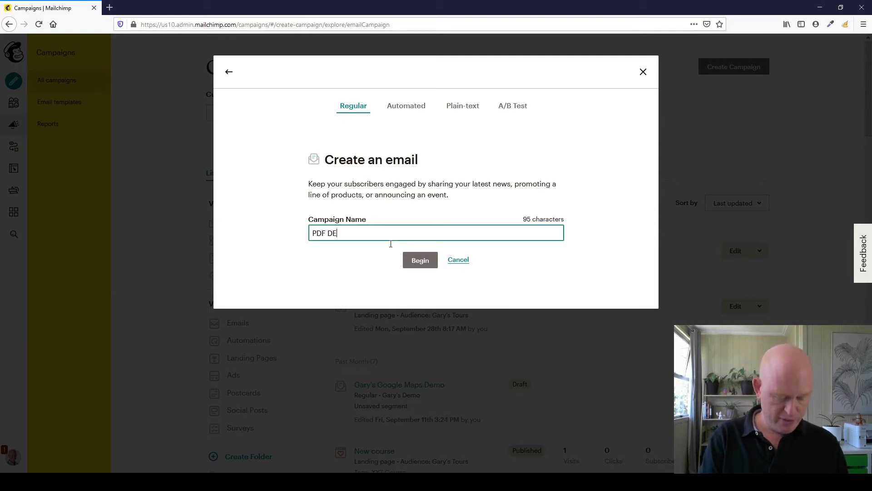
left_click(426, 264)
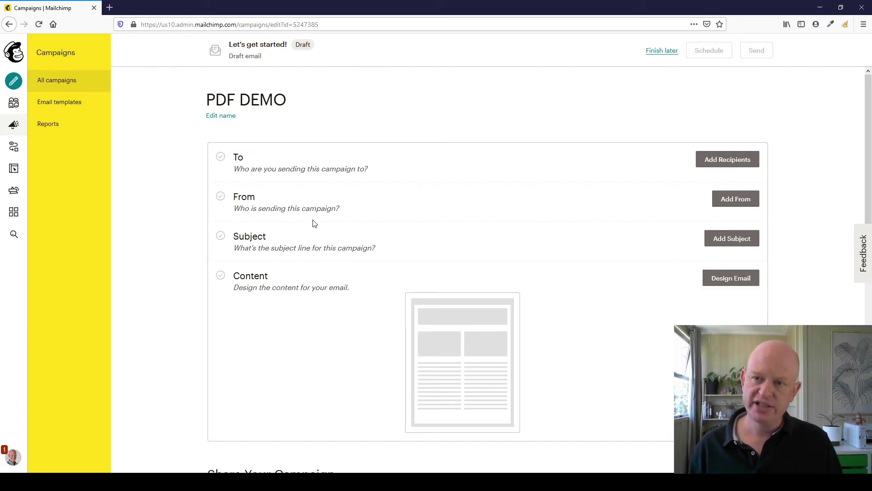
- Start designing the PDF DEMO email from the Basic 1 Column layout
scroll(395, 286, "down", 2)
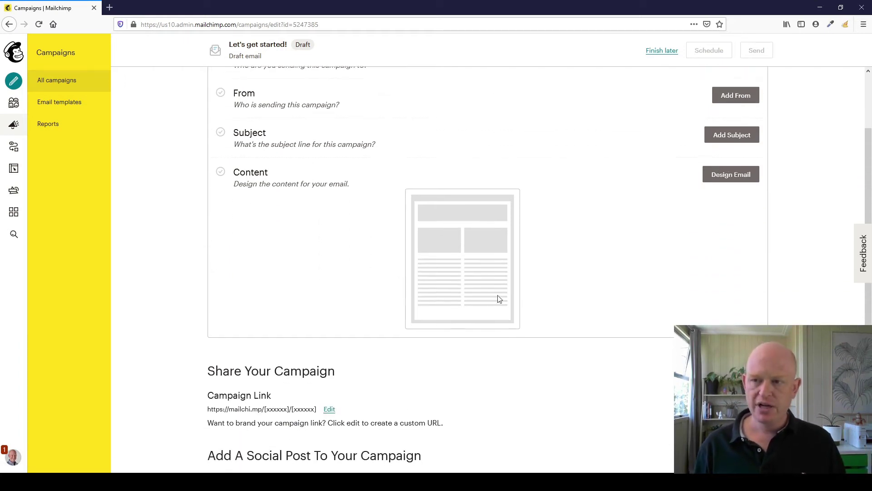
left_click(735, 182)
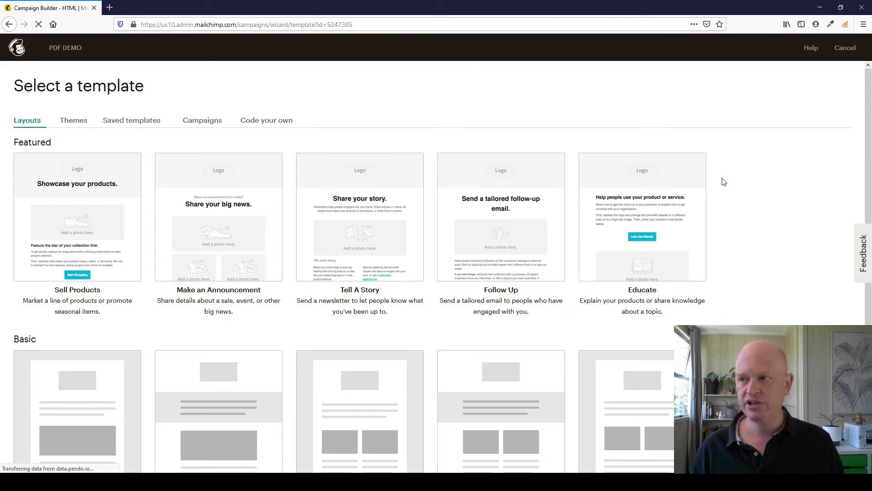
scroll(82, 318, "down", 2)
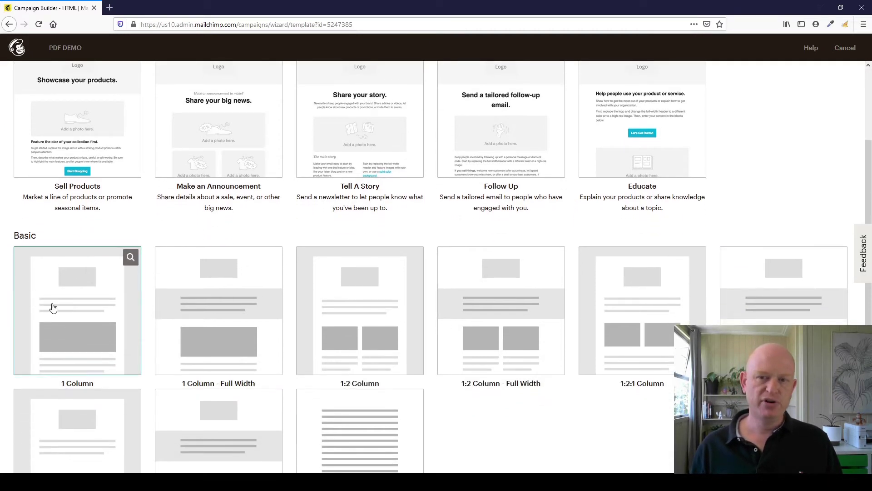
left_click(75, 299)
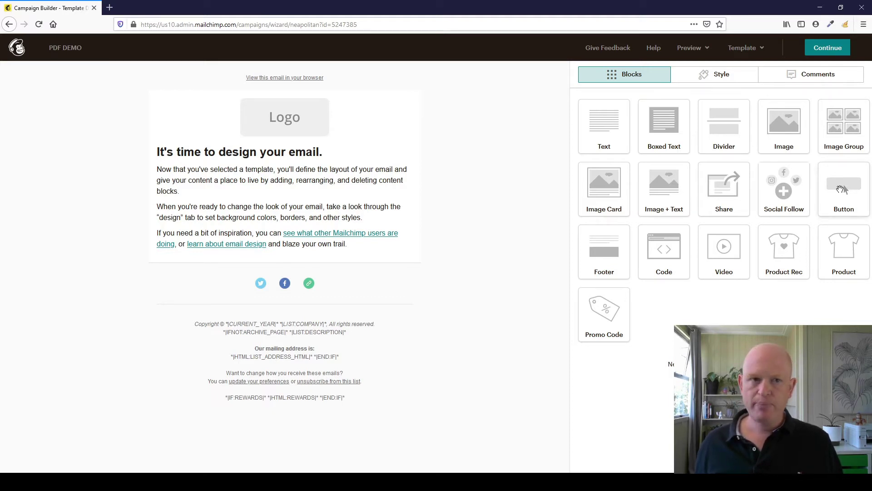
- Place a Button block below the body text and relabel 'Buy Now' as 'Download now'
left_click_drag(841, 191, 313, 269)
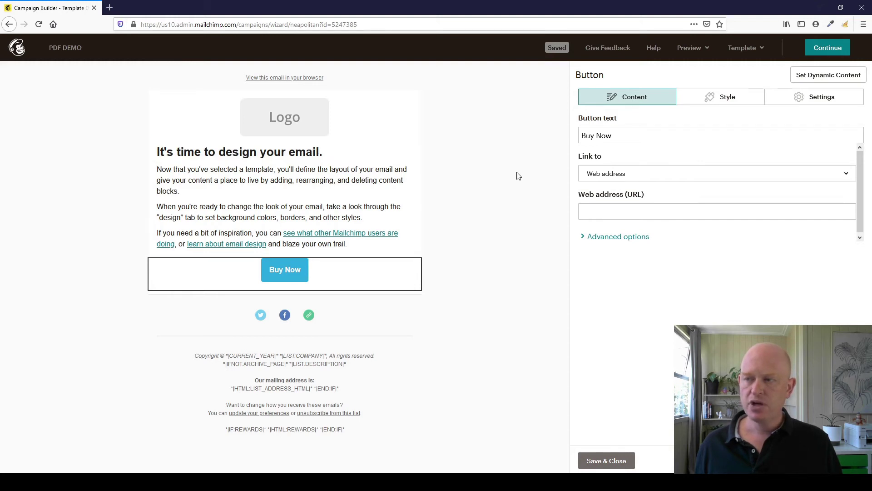
left_click_drag(614, 135, 570, 134)
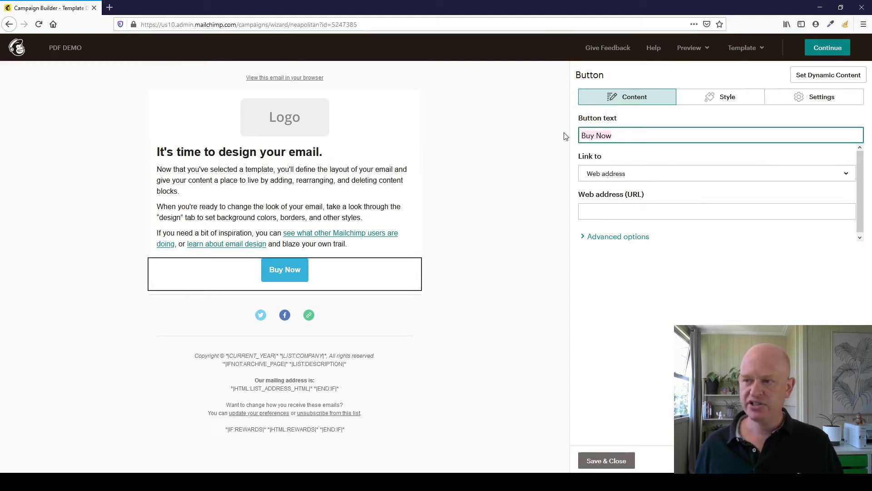
type("Down")
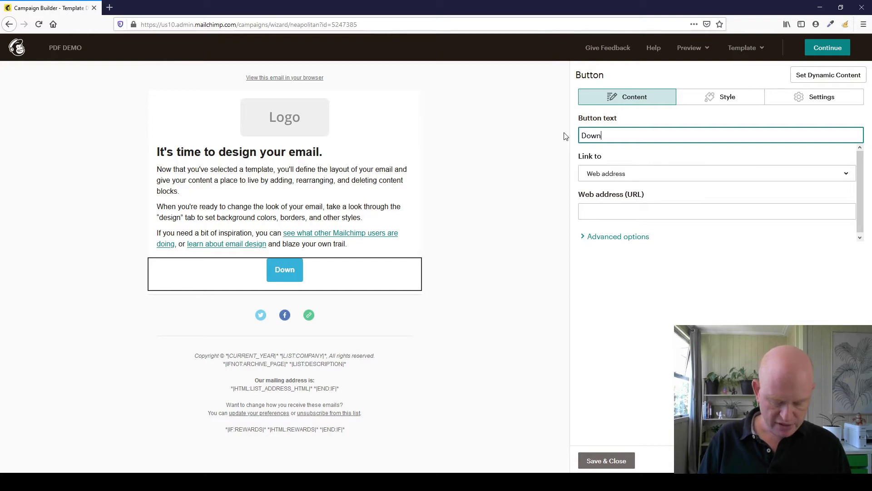
type("load now")
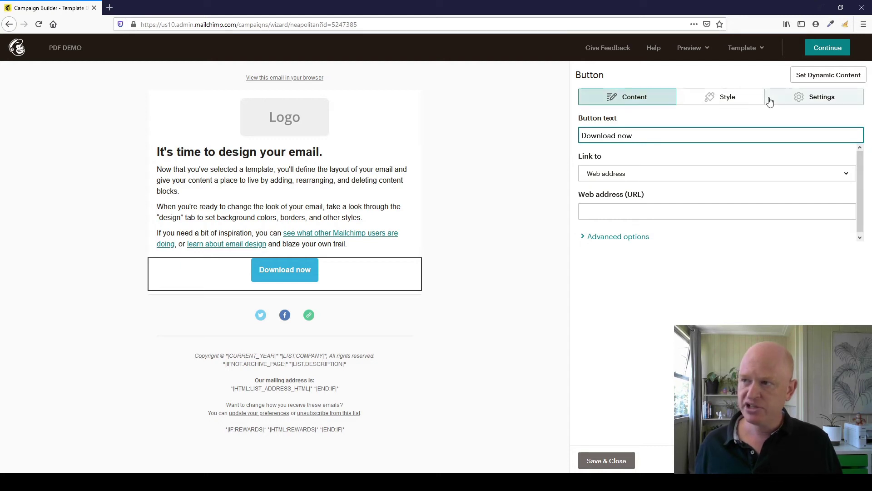
- Give the button a red (#ea5b3a) background and review its alignment and width settings
left_click(745, 102)
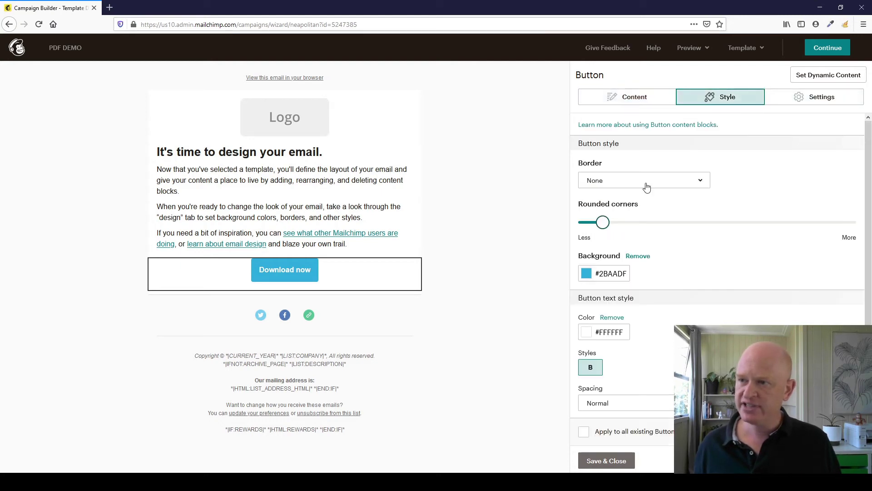
left_click(618, 274)
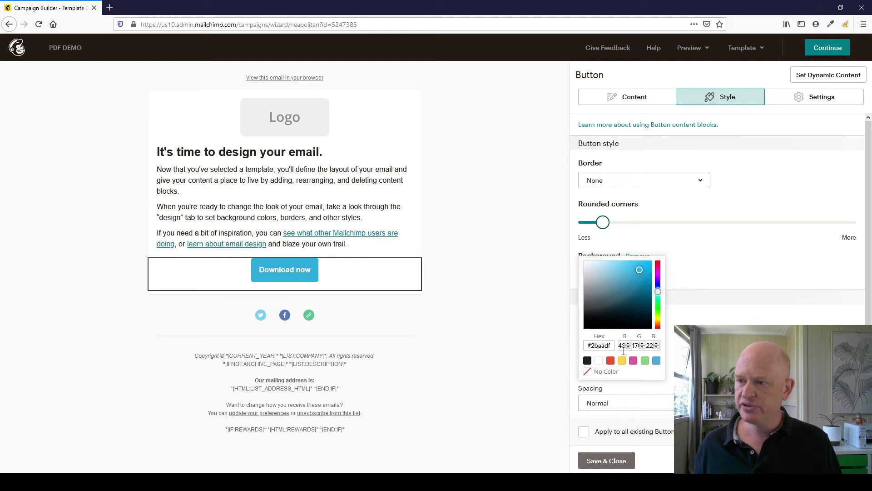
left_click(655, 325)
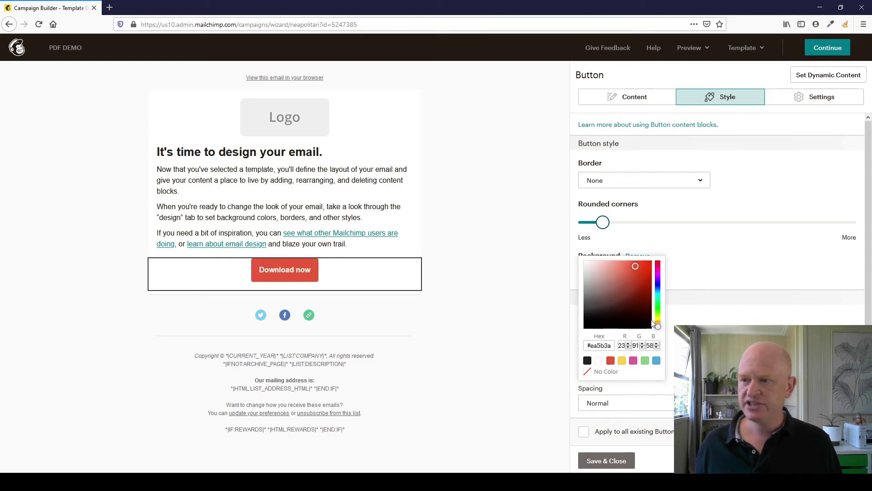
left_click(757, 187)
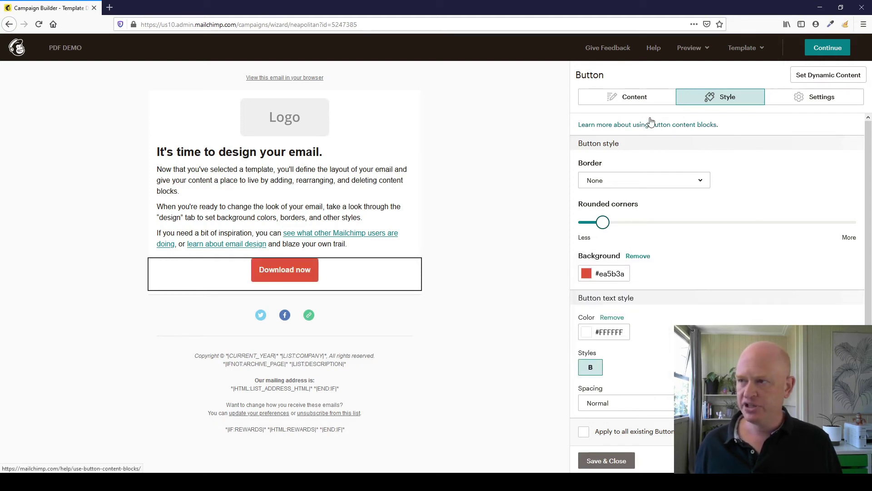
left_click(851, 103)
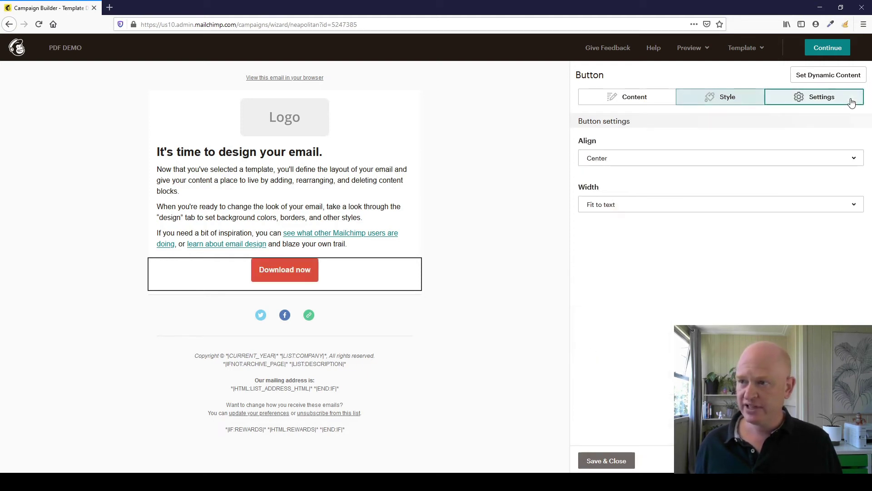
left_click(611, 108)
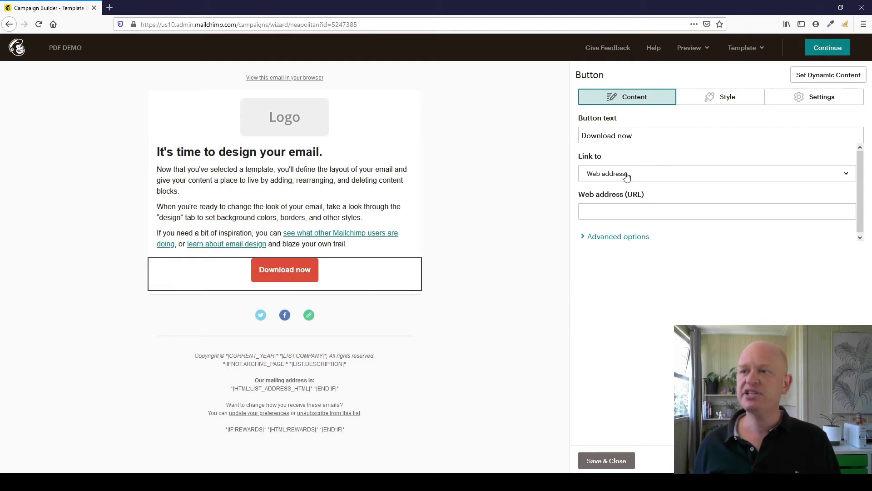
- Set the button's Link to option to File so it points to the uploaded PDF
left_click(649, 178)
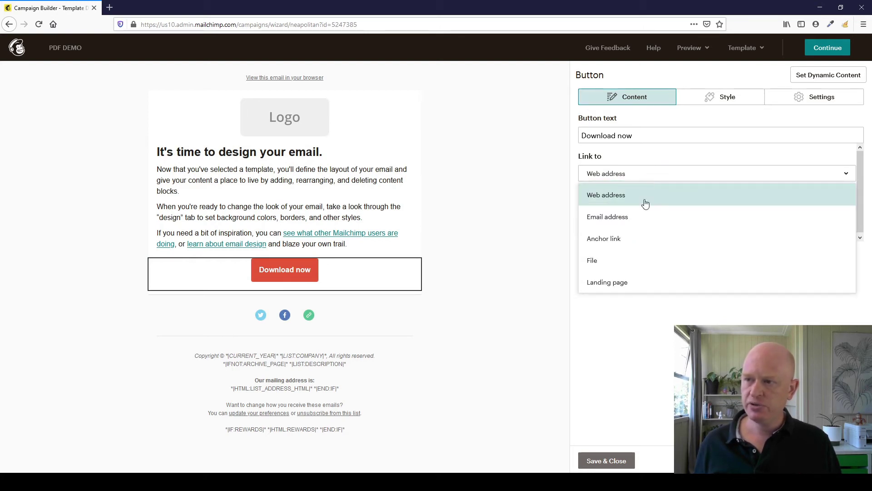
left_click(715, 263)
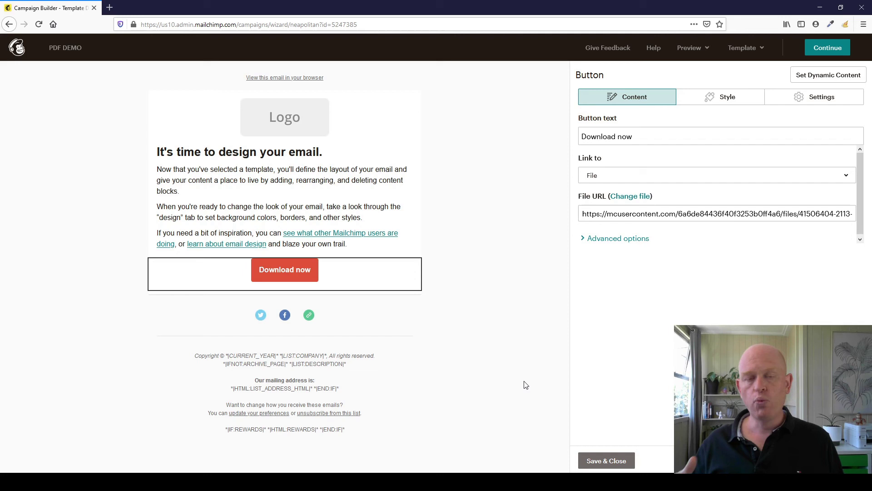
- Save and close the red Download now button's settings
left_click(616, 461)
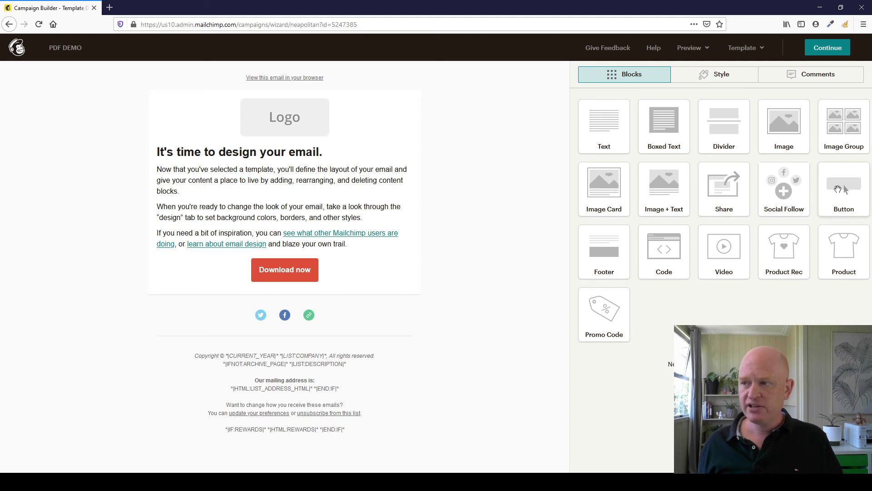
- Drop a second 'Buy Now' button above Download now and view its link destination types
left_click_drag(838, 189, 268, 279)
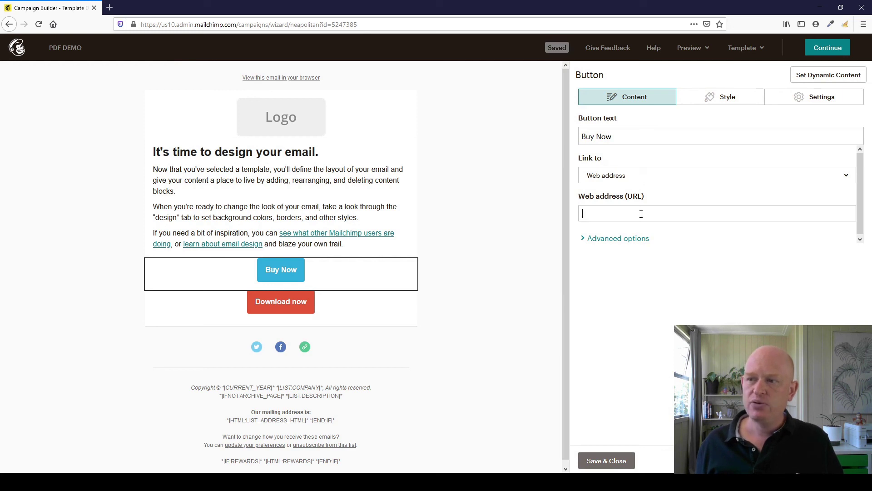
left_click(641, 214)
left_click(630, 176)
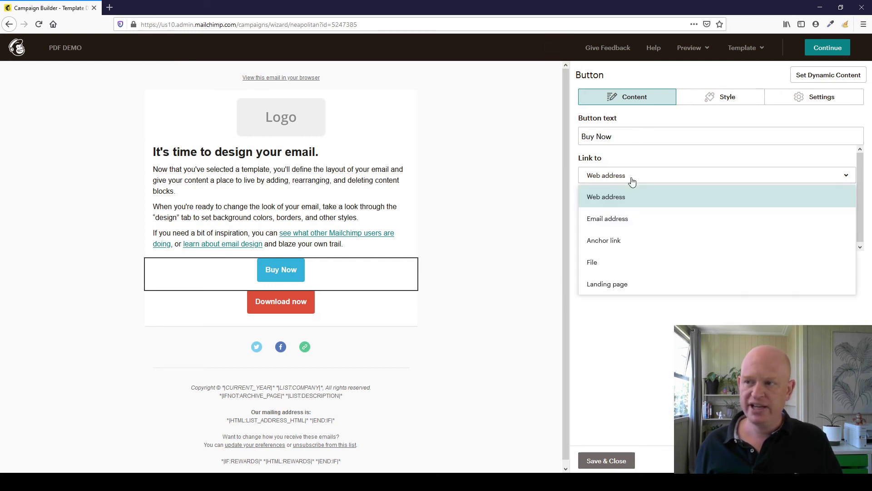